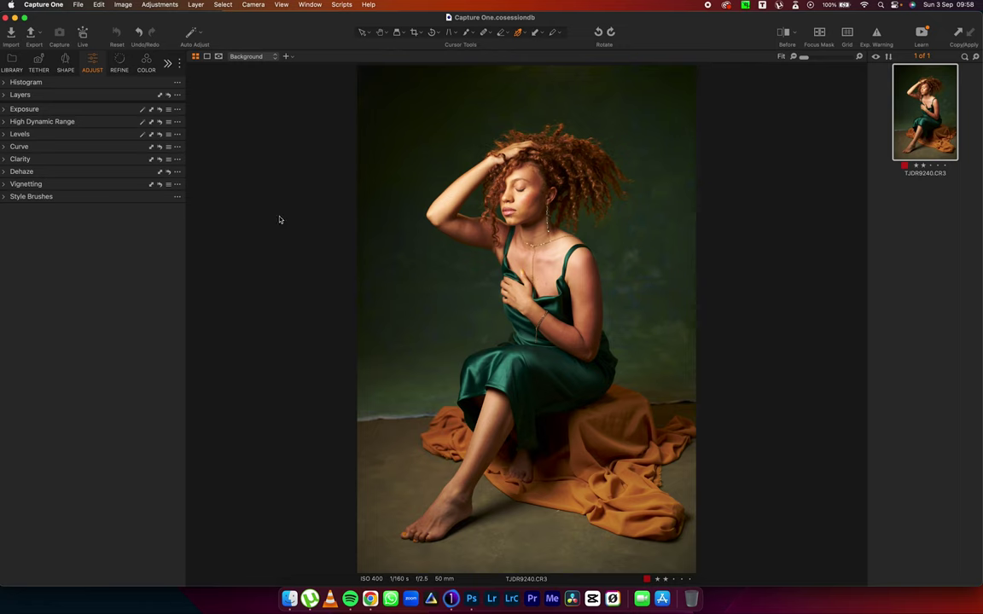
- Lower Exposure to -0.65 and drag the Levels white-point handle down to 218
click(11, 110)
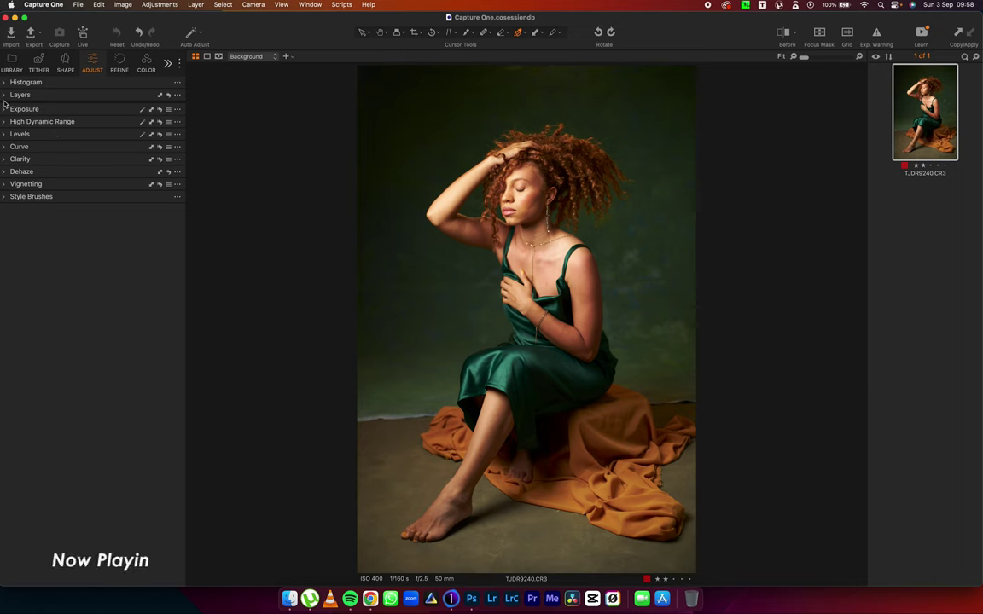
drag(100, 124, 92, 126)
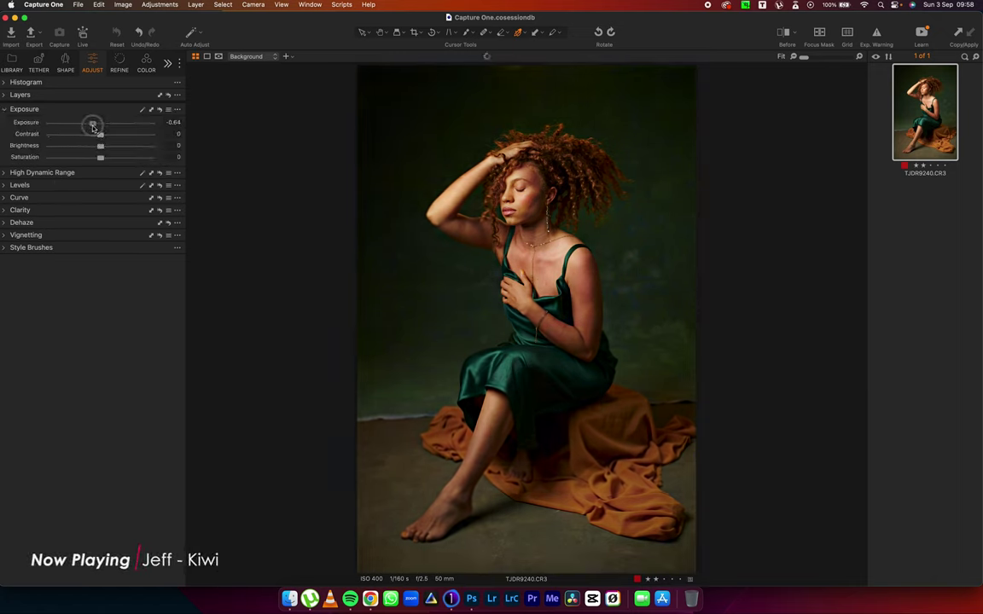
click(5, 171)
click(21, 236)
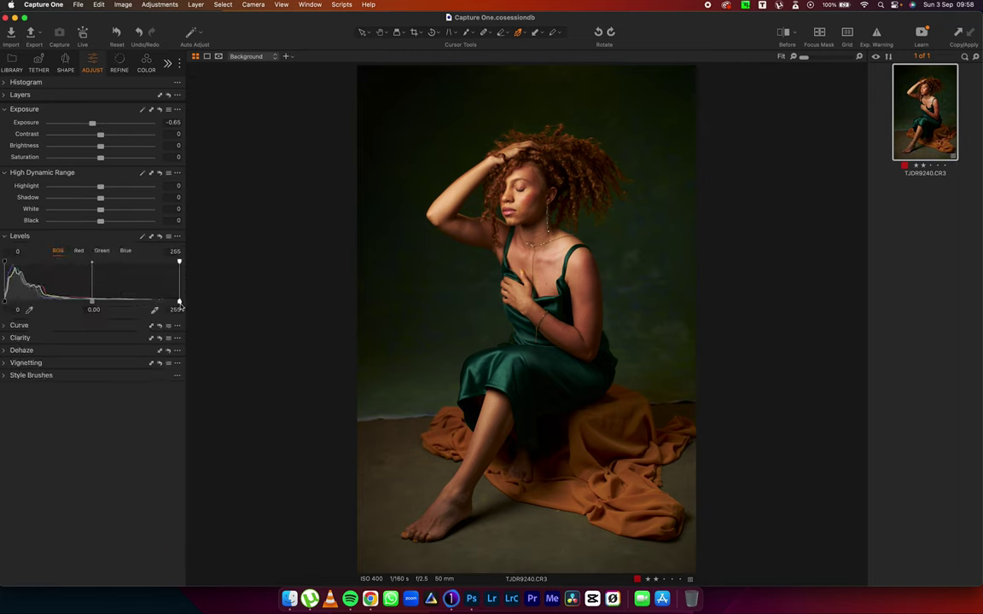
drag(178, 302, 152, 311)
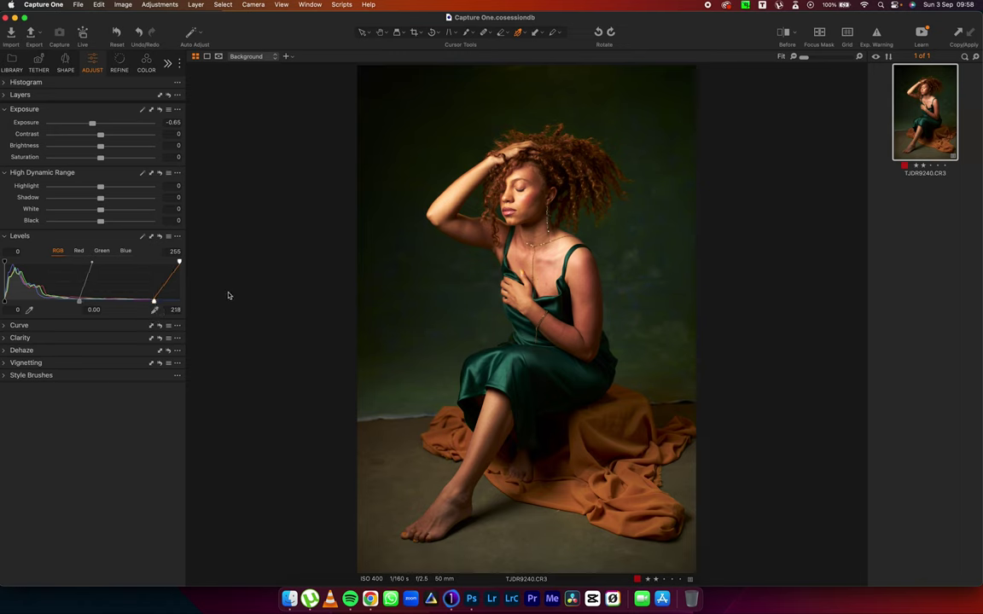
- Set the Curve tool to Luma and zoom to 100% on the model's face
click(8, 326)
click(65, 342)
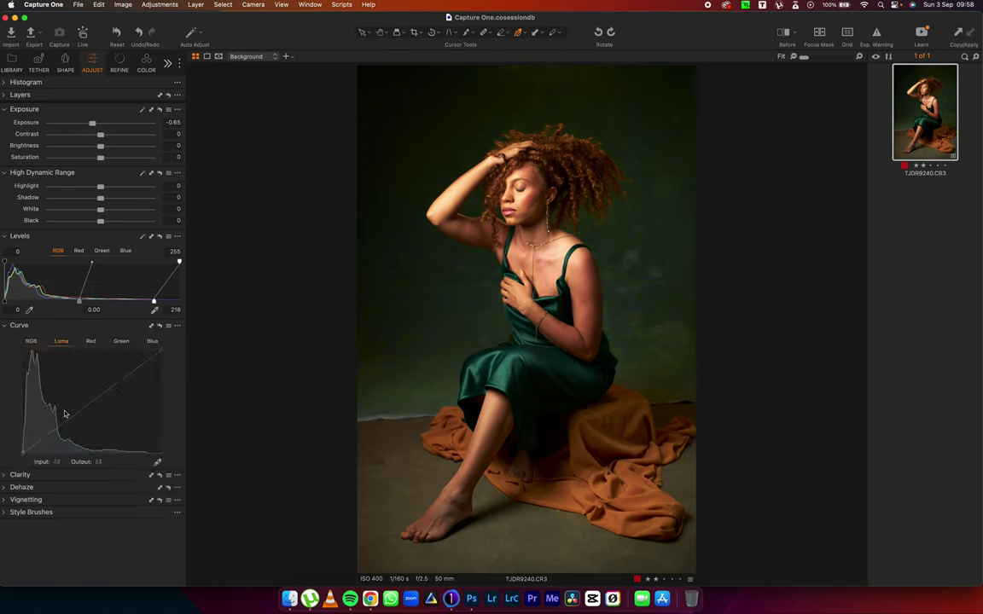
key(h)
click(544, 226)
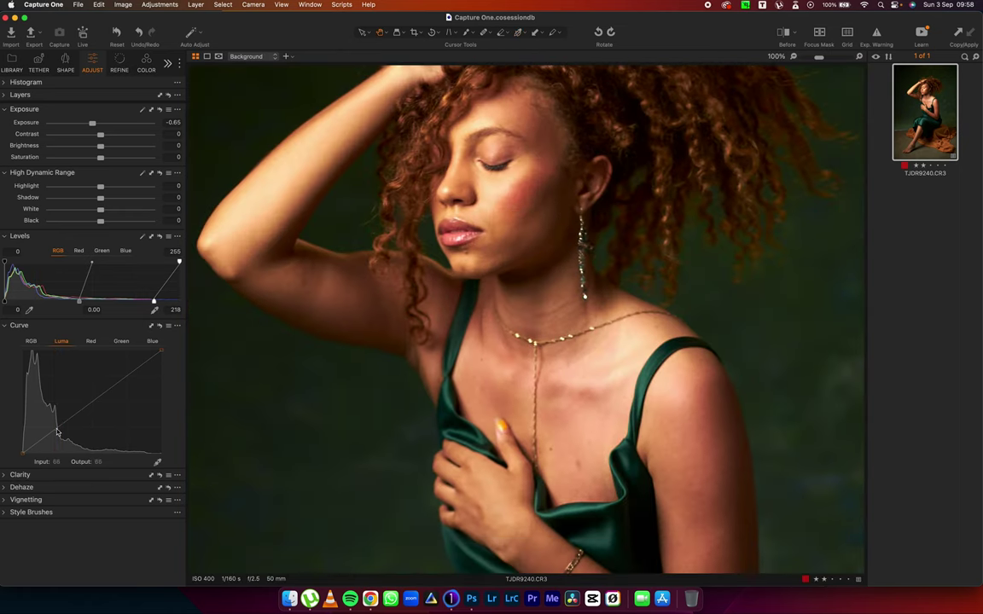
- Add two luma curve points lifting shadows, then set Levels black point 3 and Brightness -3
drag(53, 430, 53, 425)
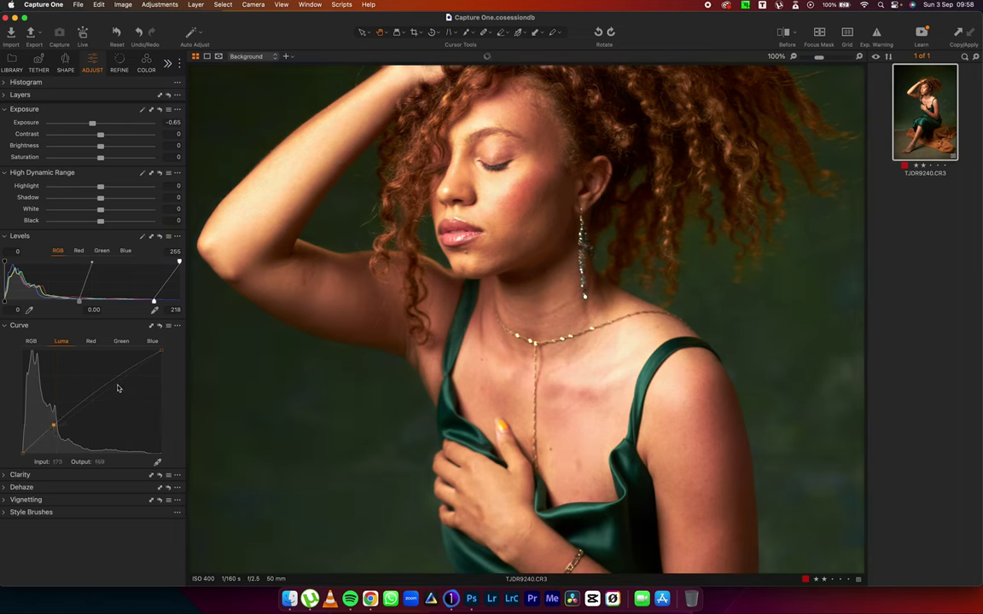
drag(119, 382, 120, 383)
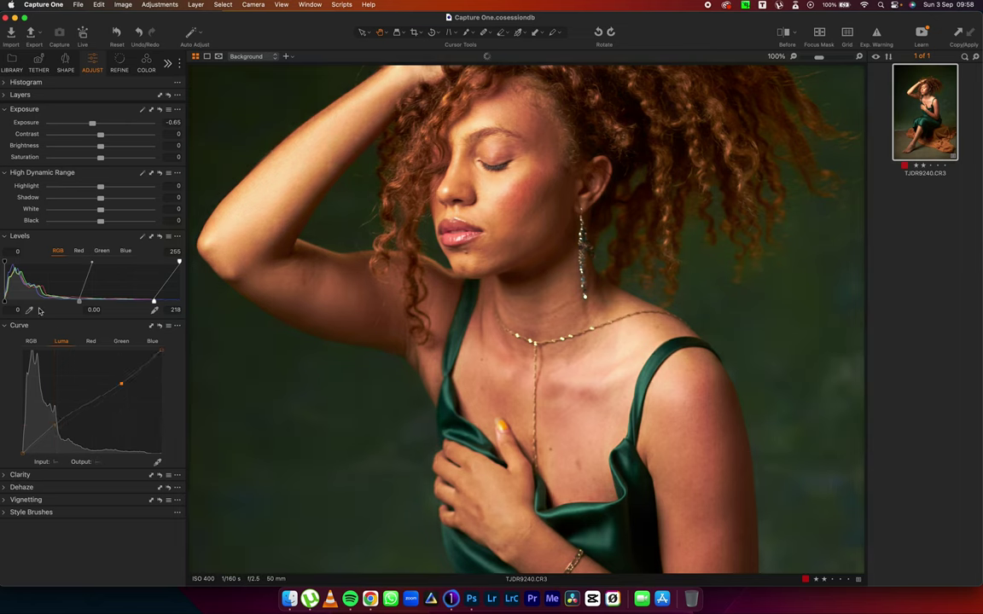
drag(7, 302, 7, 302)
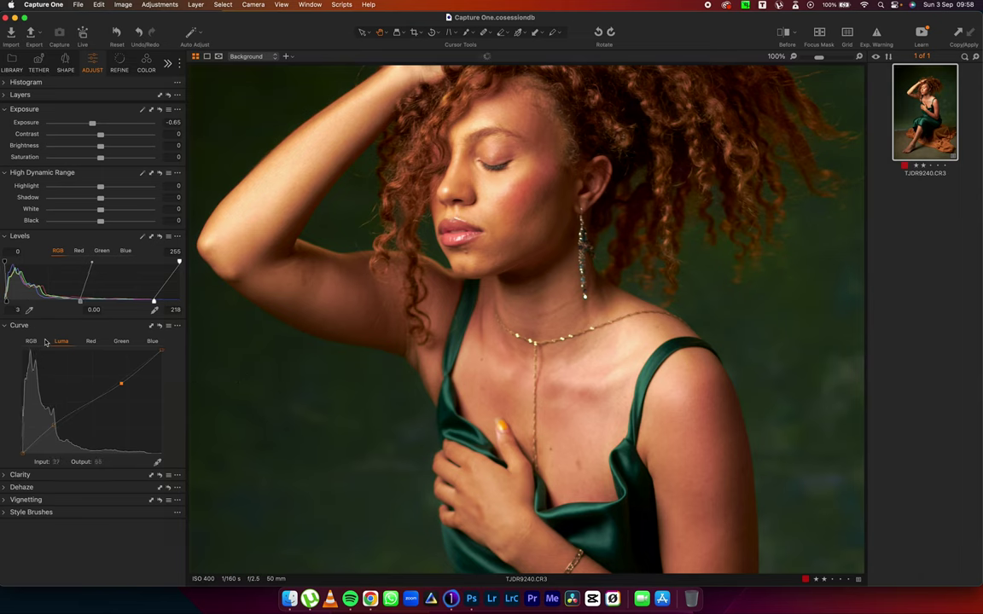
drag(100, 150, 96, 151)
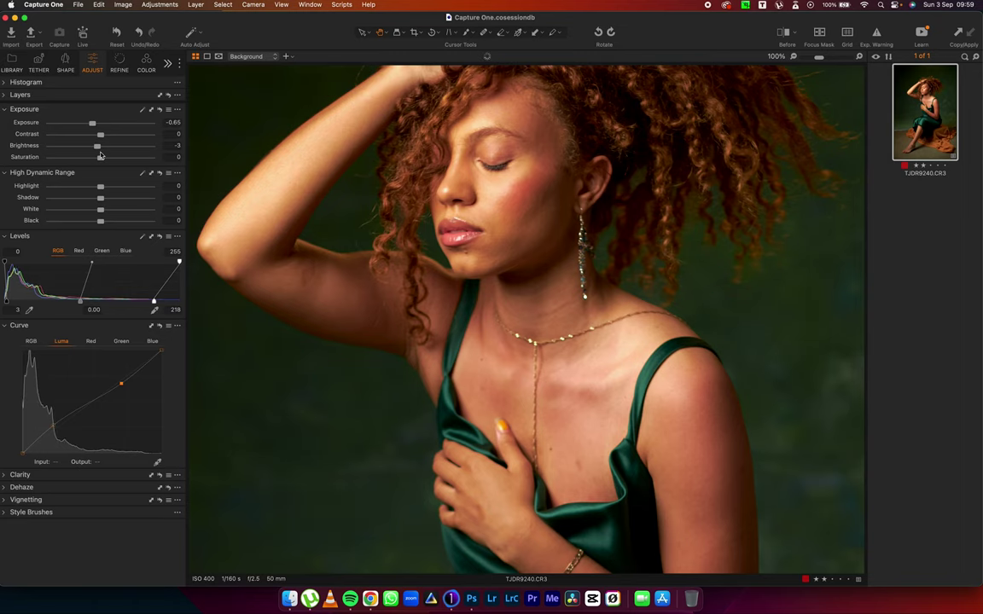
- Fit the photo to view and drop Refine Sharpening Amount from 180 to 0
click(473, 278)
click(119, 61)
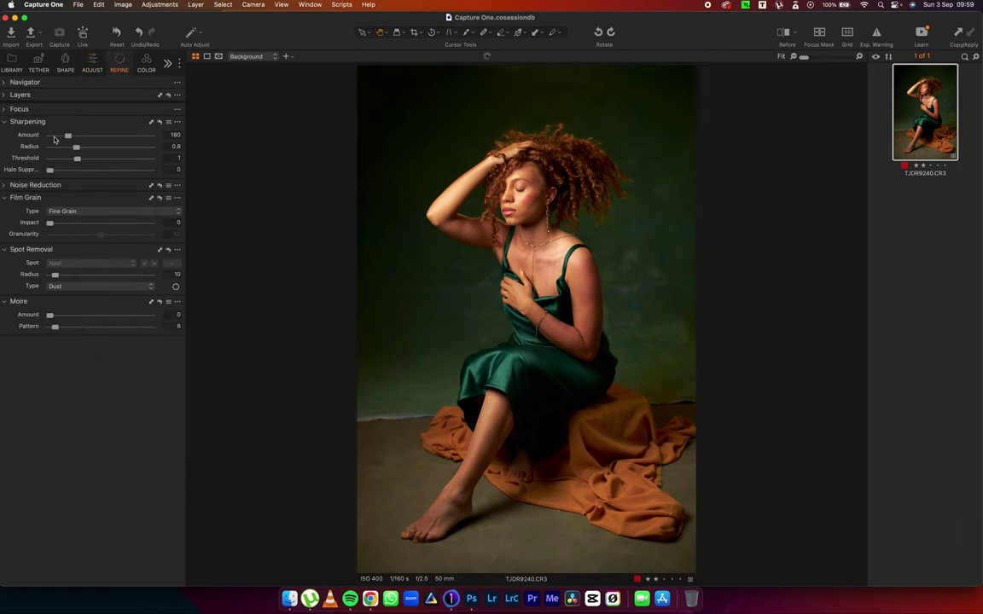
drag(64, 138, 12, 135)
click(5, 122)
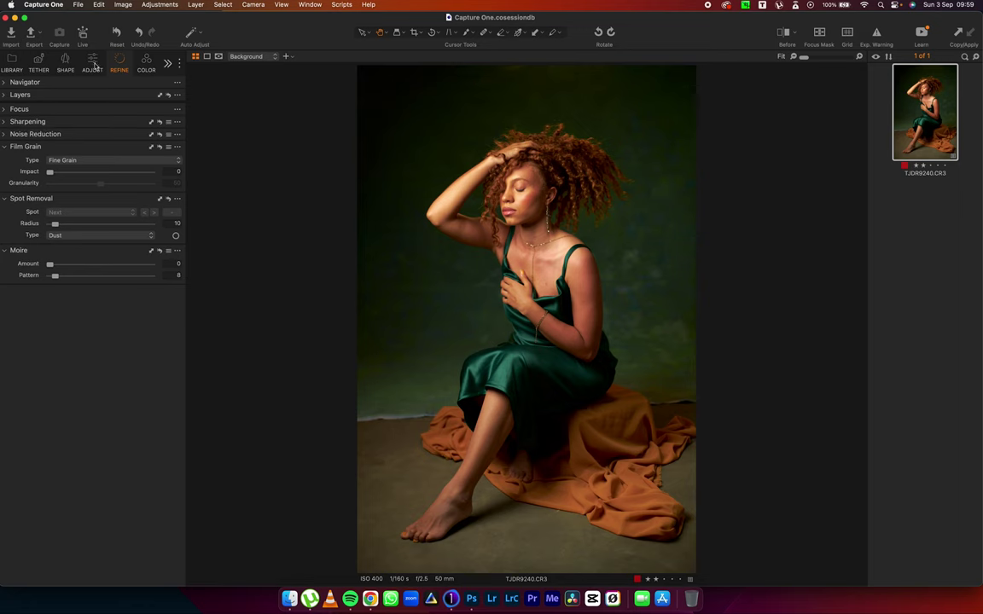
click(89, 60)
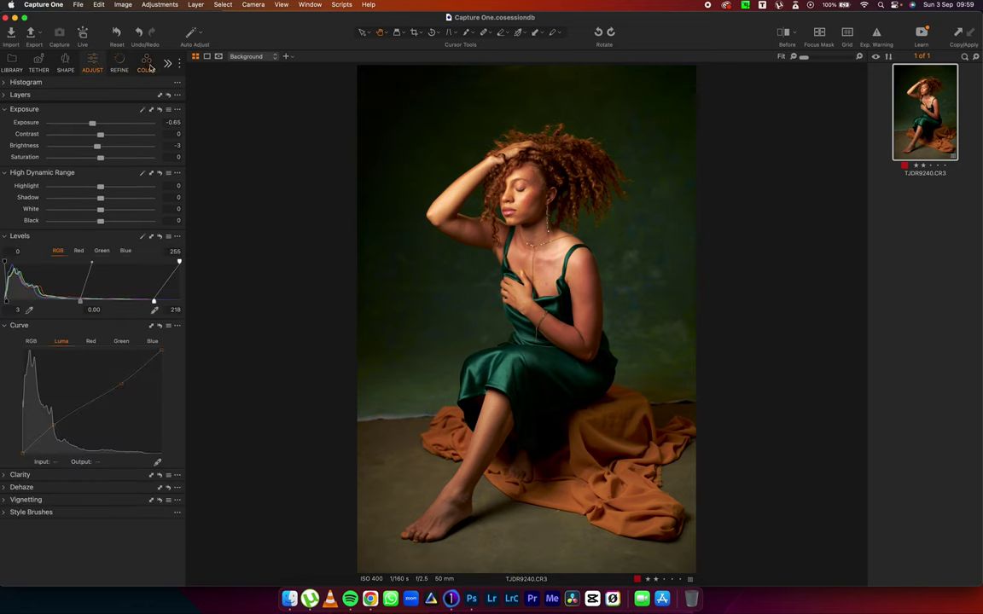
- Lower the white balance temperature to 5359 K in the Color tab
click(148, 66)
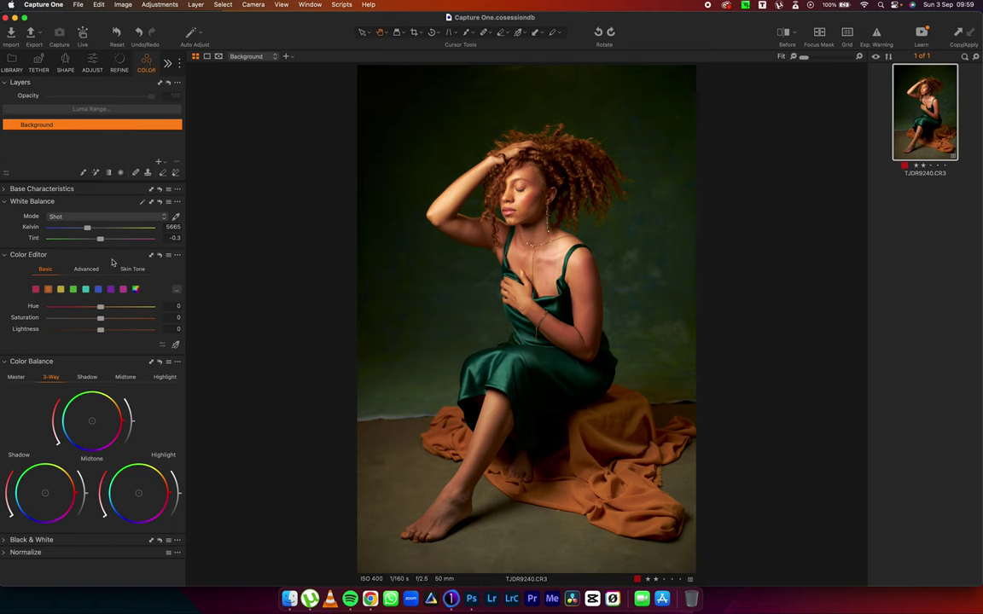
drag(87, 229, 86, 230)
click(86, 230)
click(5, 202)
click(5, 214)
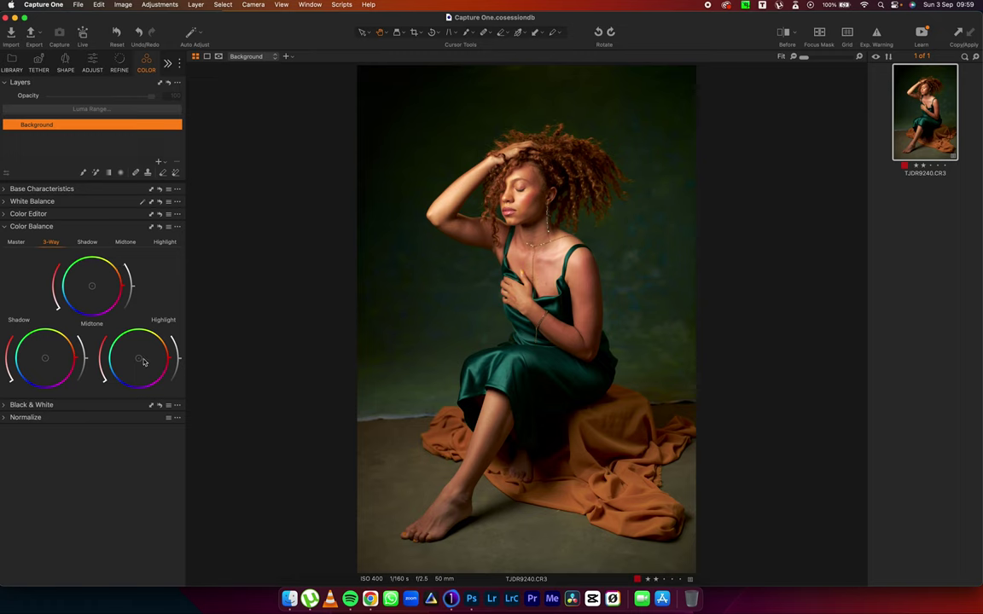
- Shift the 3-Way Color Balance shadows, warm the highlights and tint the midtones
drag(51, 388, 3, 376)
mouse_move(107, 383)
mouse_down()
mouse_move(82, 317)
mouse_move(93, 383)
mouse_up()
drag(125, 266, 50, 305)
drag(107, 243, 120, 272)
- Pick a colour from the photo in the Color Editor and trial a hue shift
click(5, 213)
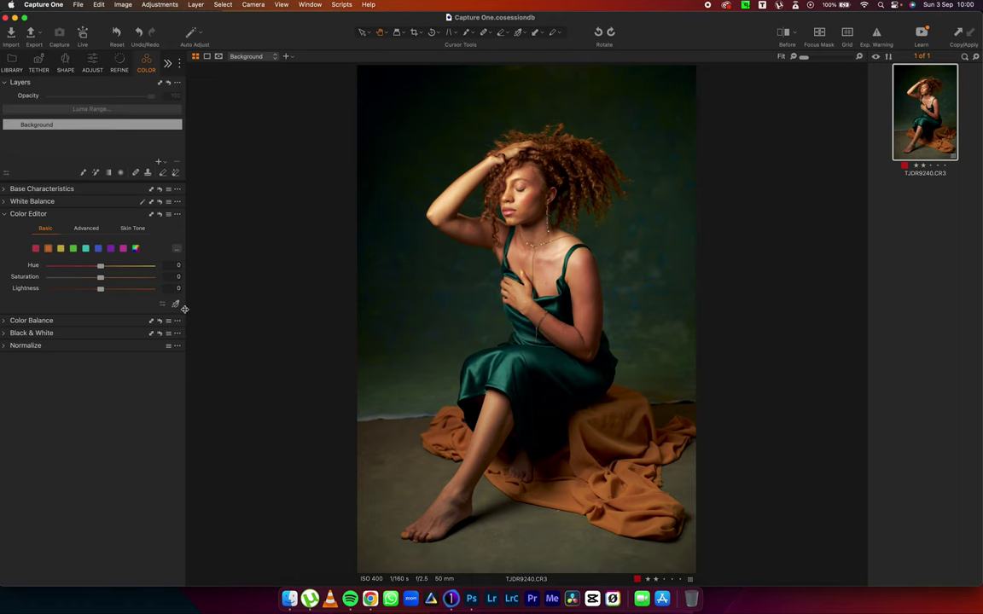
click(176, 305)
drag(105, 270, 131, 269)
- In Advanced mode, pick and widen the green range, setting Hue -24.2, Saturation 4.7, Lightness 5.7
click(93, 228)
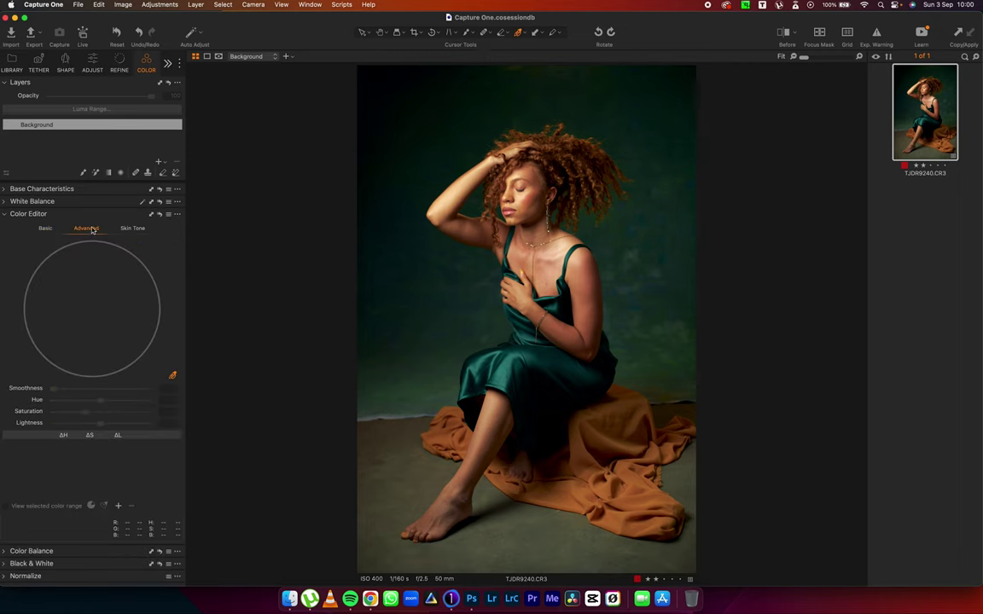
click(543, 350)
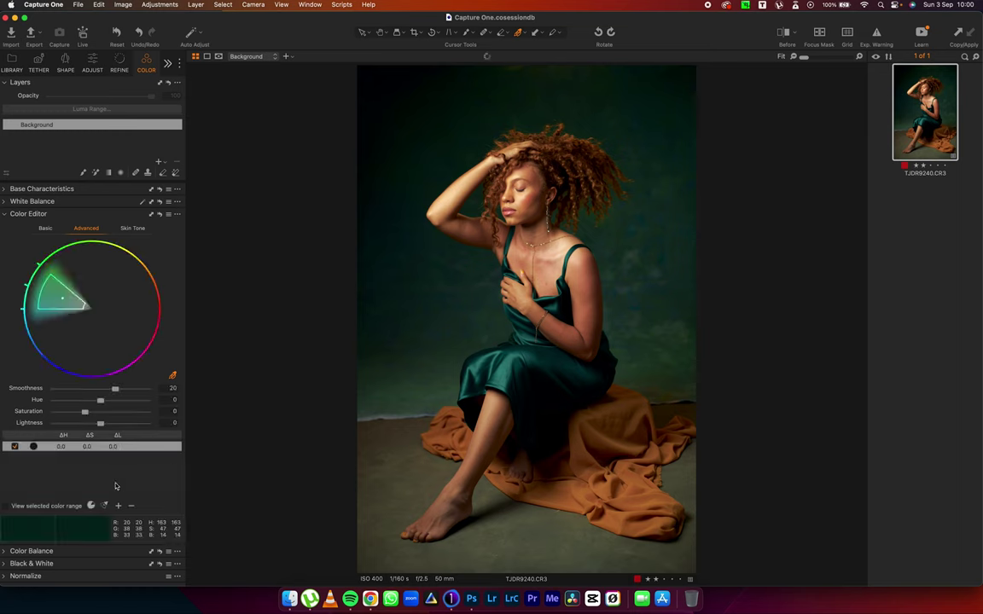
click(6, 507)
drag(41, 294, 31, 304)
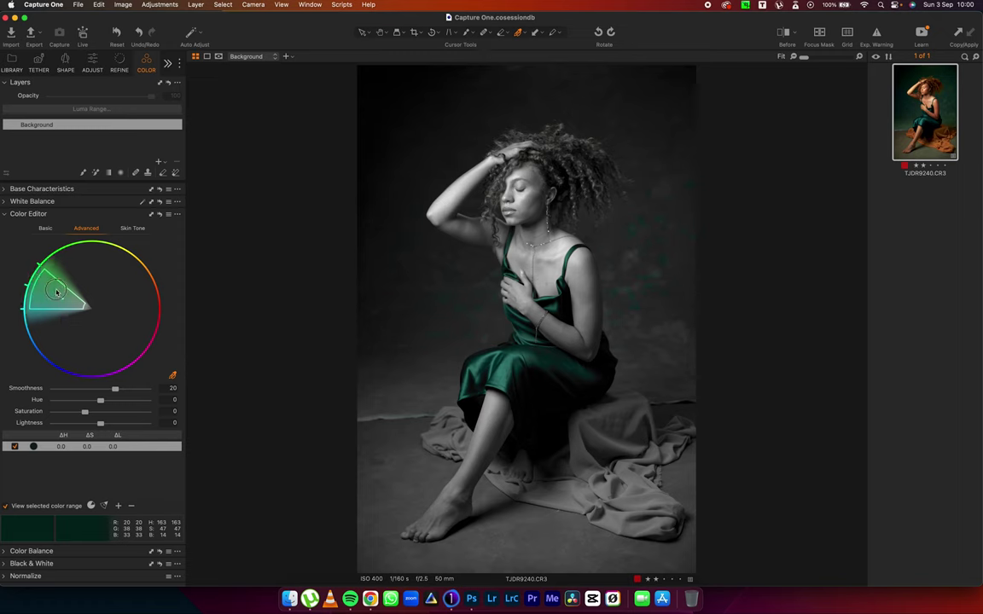
click(6, 506)
mouse_move(101, 401)
mouse_down()
mouse_move(82, 401)
mouse_move(125, 402)
mouse_move(59, 406)
mouse_move(111, 425)
mouse_move(87, 412)
mouse_up()
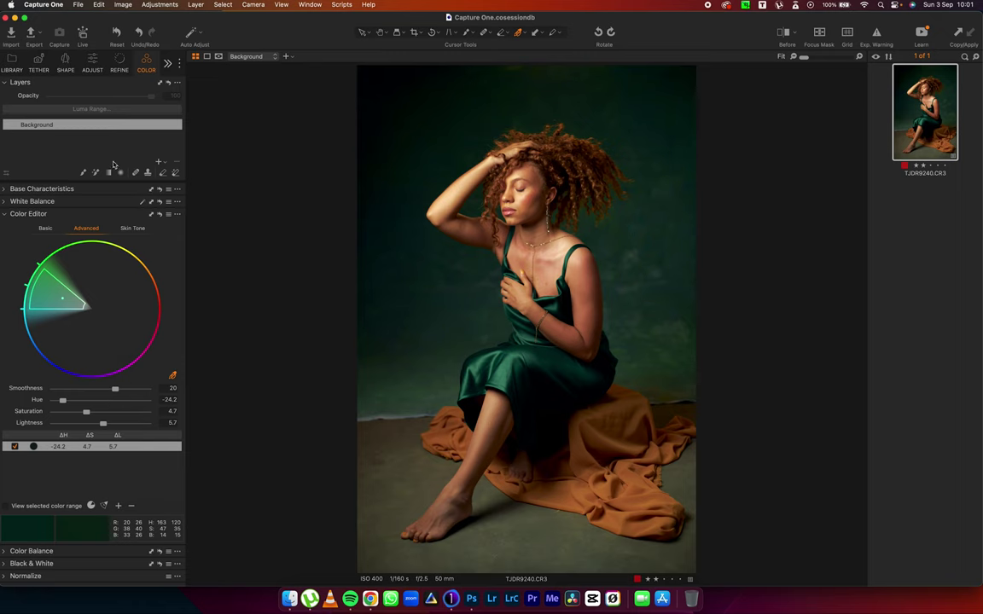
- Add a New Filled Adjustment Layer and name it CG
click(159, 162)
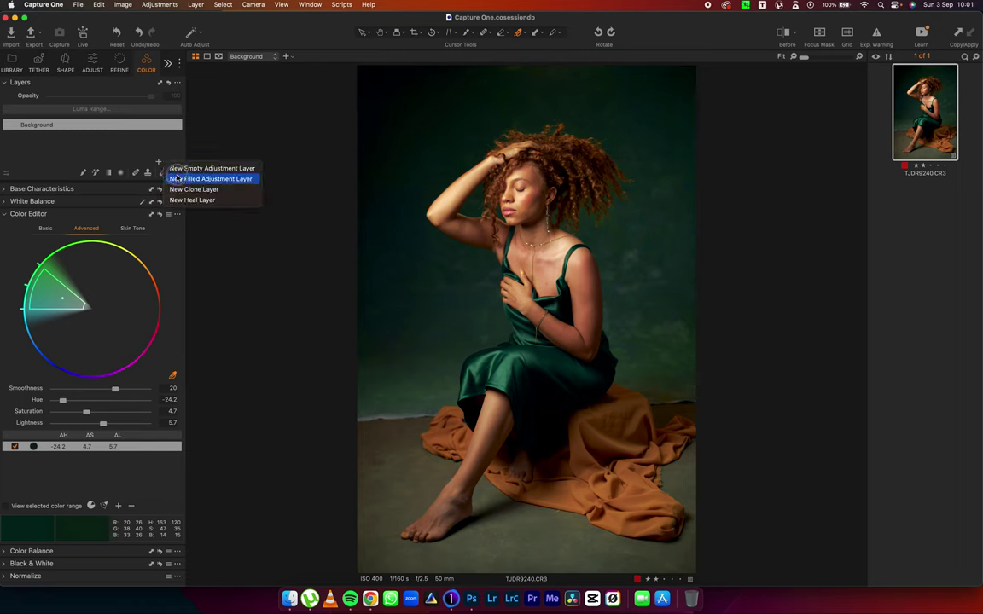
click(184, 178)
click(34, 126)
double_click(34, 125)
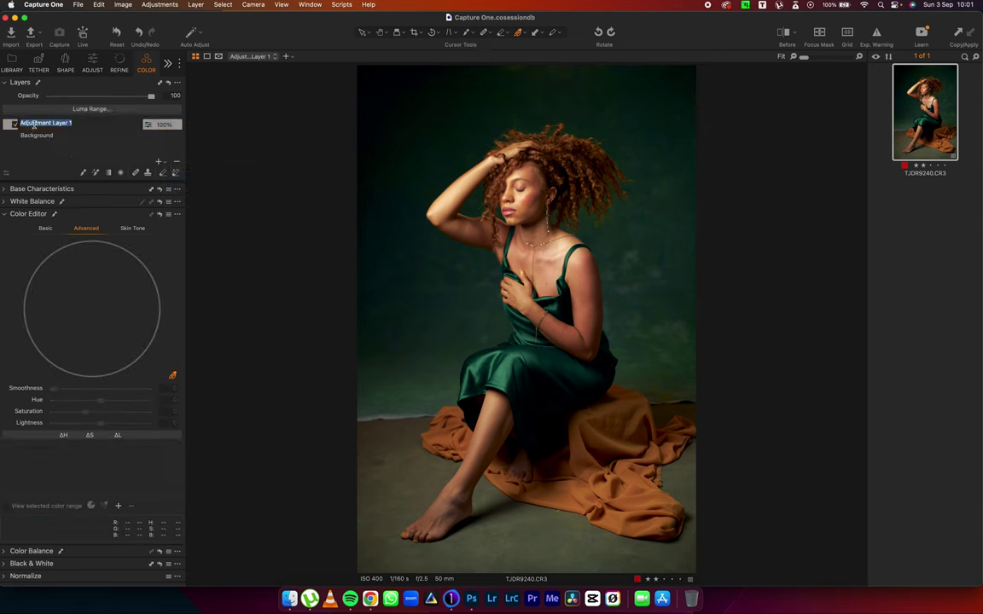
text(d)
text(G)
key(Return)
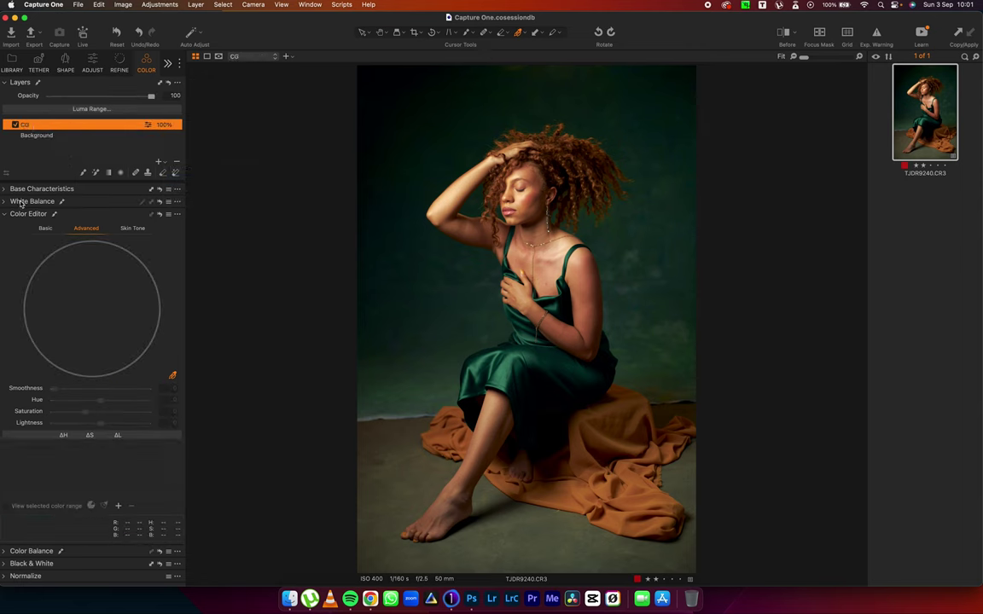
- On the CG layer, push the 3-Way shadow wheel toward teal and nudge the highlight tint
click(4, 214)
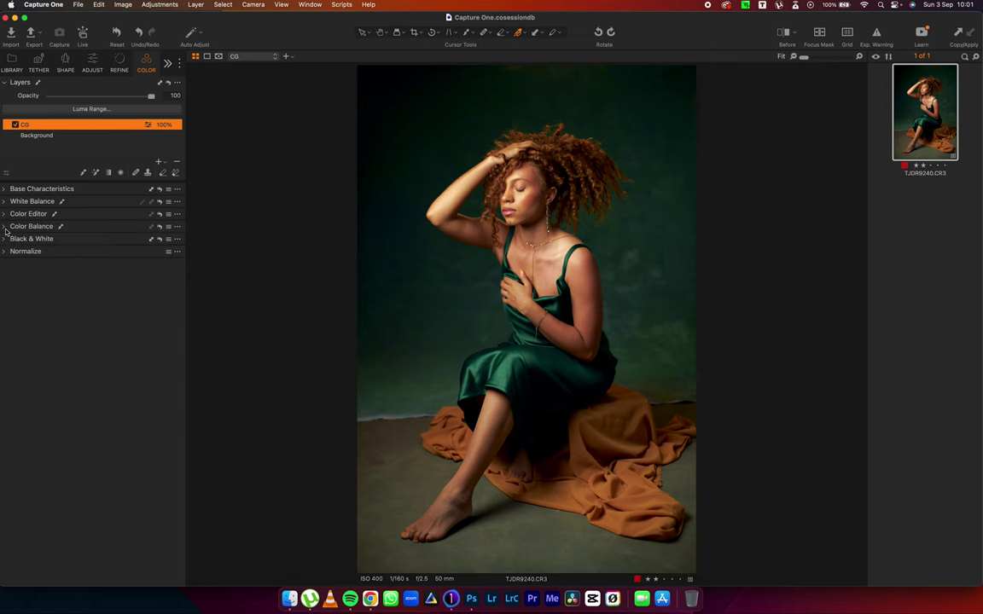
click(4, 227)
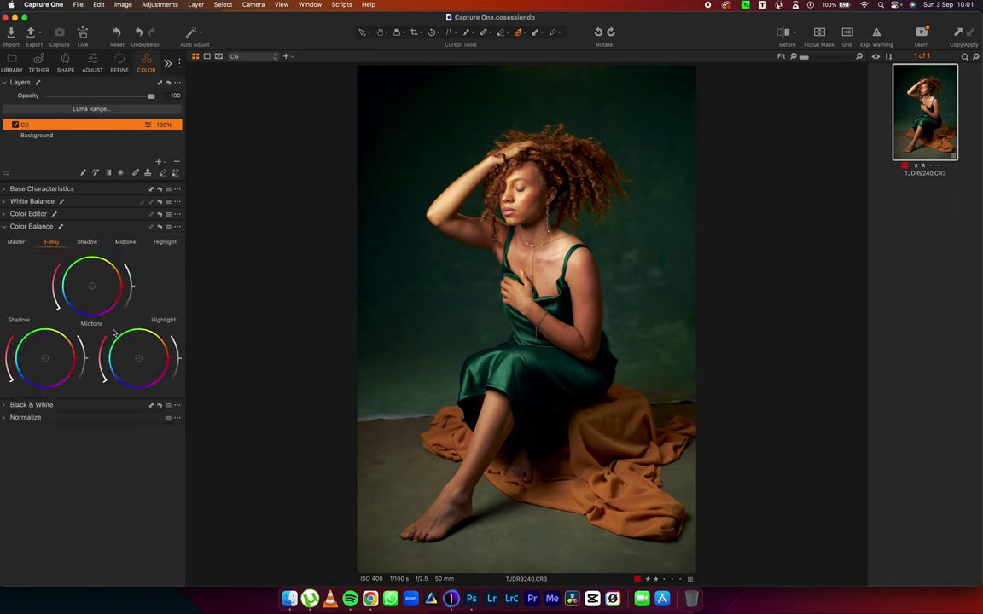
drag(68, 328, 40, 394)
drag(4, 360, 3, 372)
drag(122, 391, 45, 273)
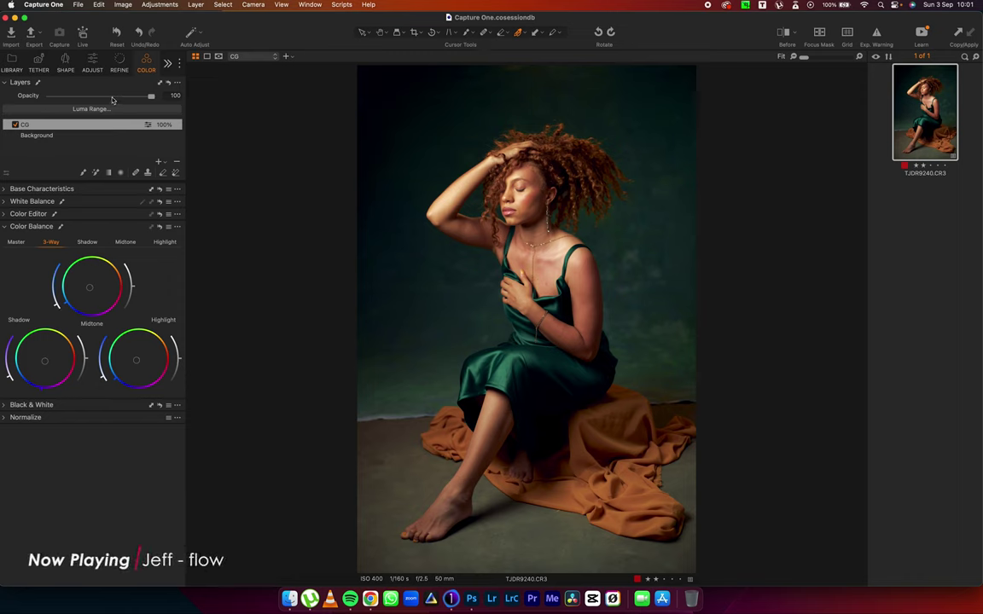
- Set CG layer opacity to 50%, toggle it off and on to compare, then select Background
drag(103, 97, 99, 101)
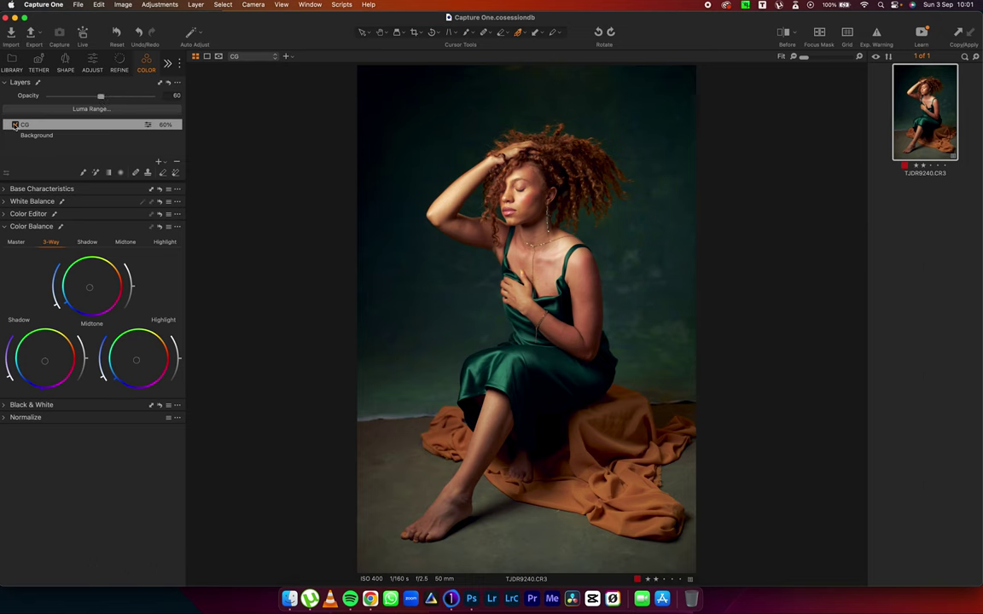
click(17, 126)
click(17, 126)
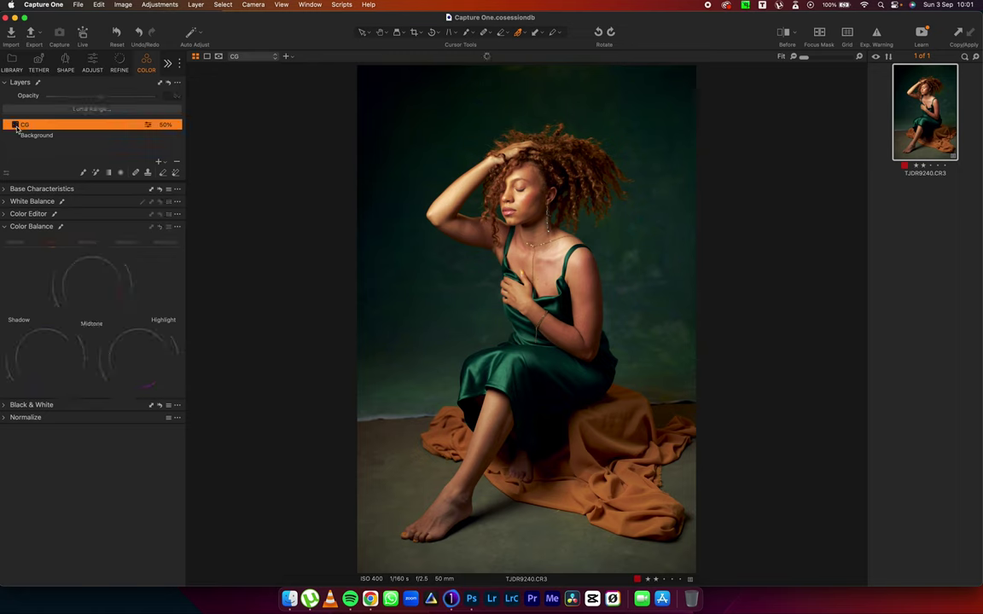
click(15, 126)
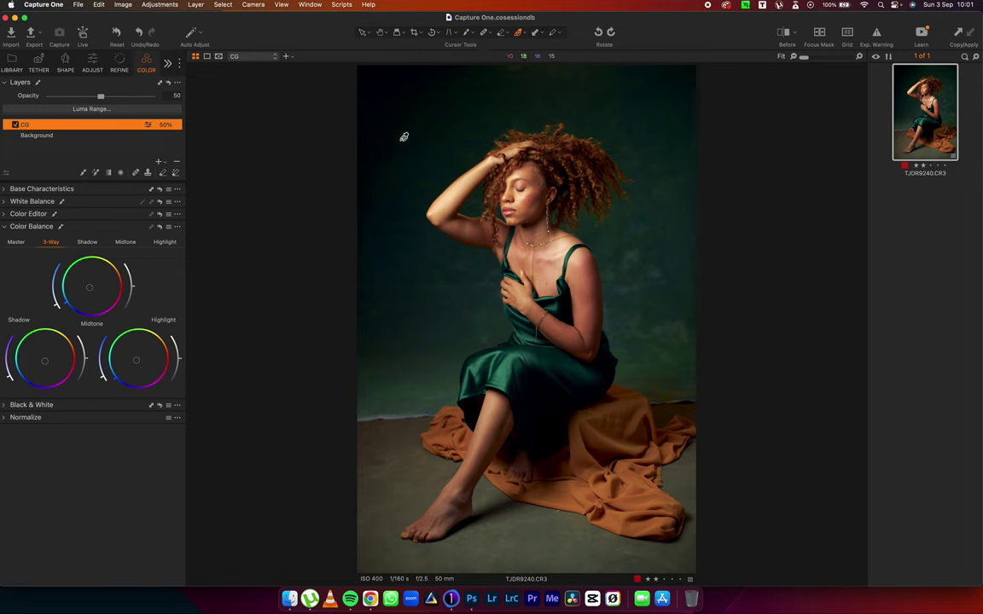
click(60, 135)
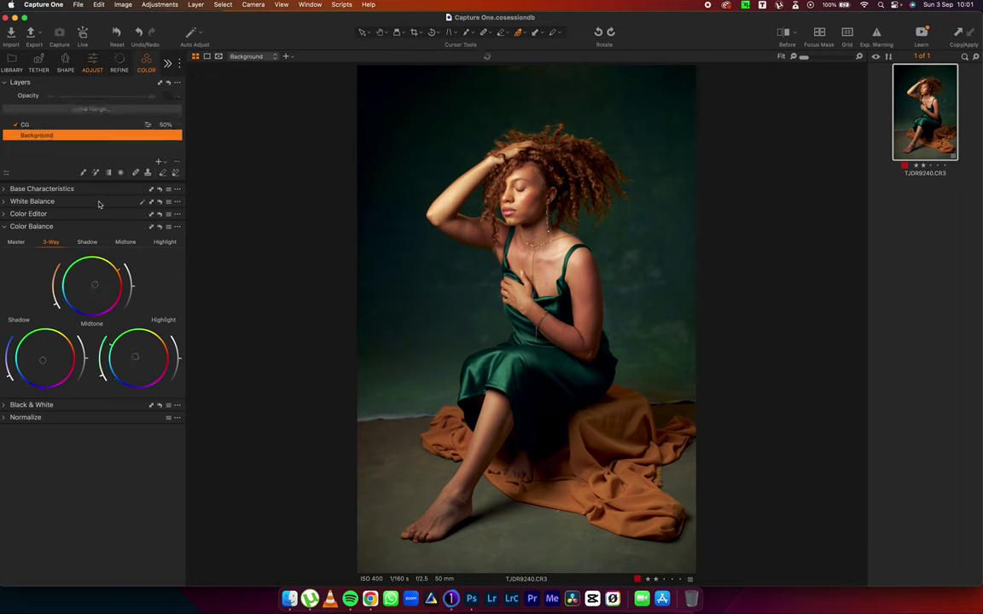
- On the Background layer, set Contrast to 2, Brightness to -4, and trial the vignette amount
key(ctrl+alt+2)
drag(100, 187, 91, 191)
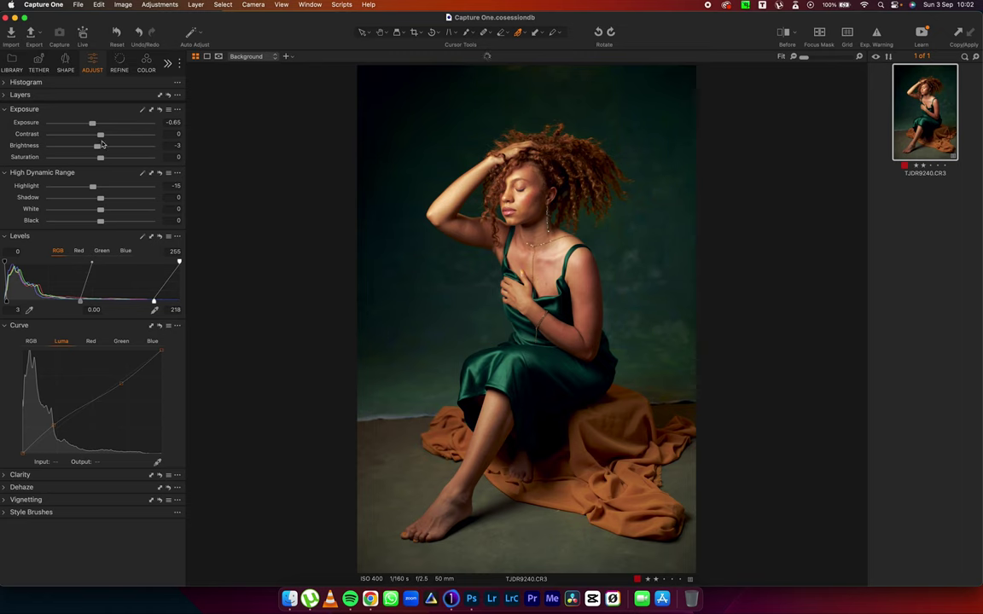
drag(97, 146, 103, 135)
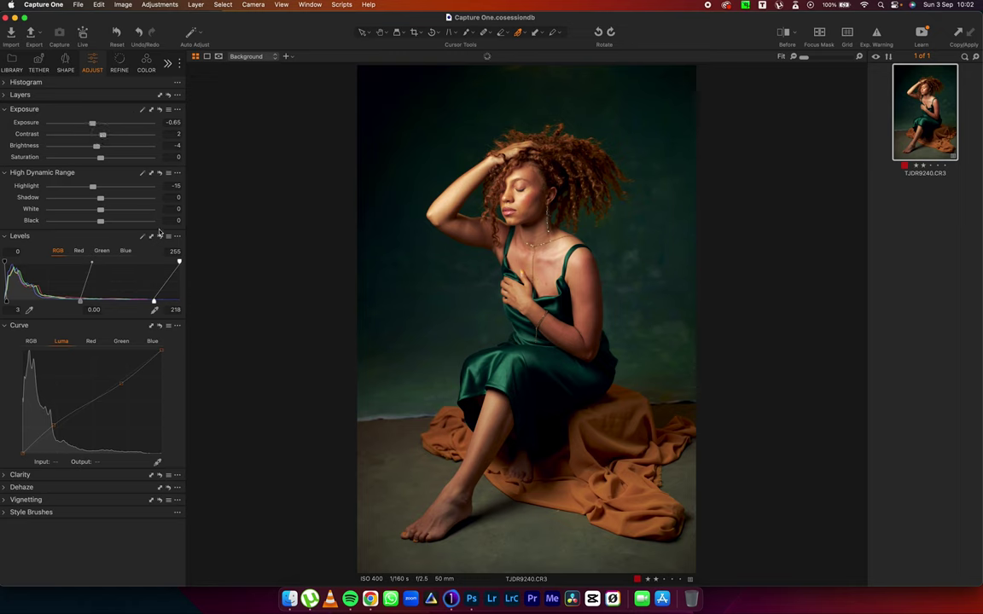
click(9, 500)
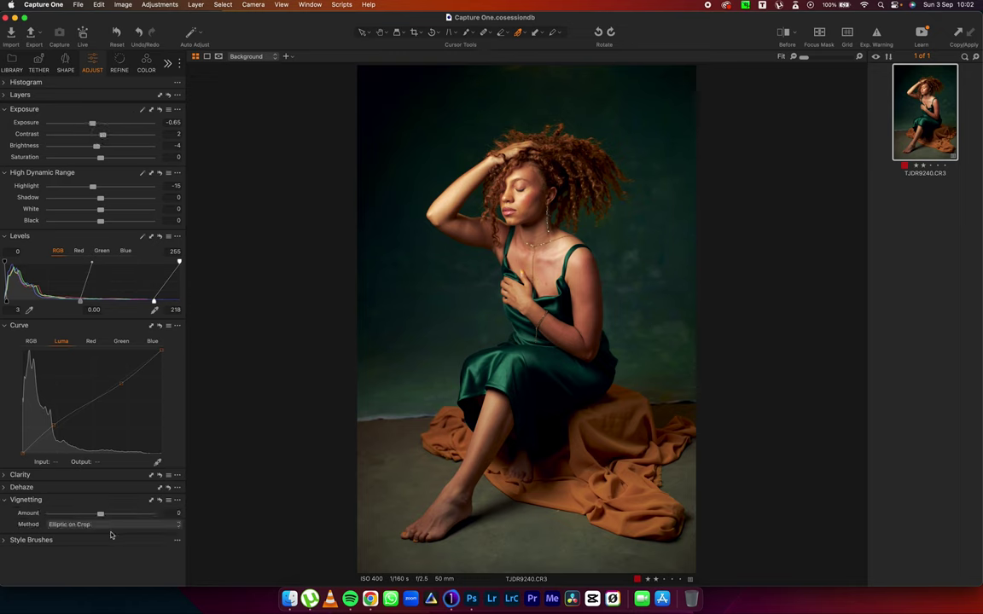
drag(100, 513, 99, 513)
click(6, 501)
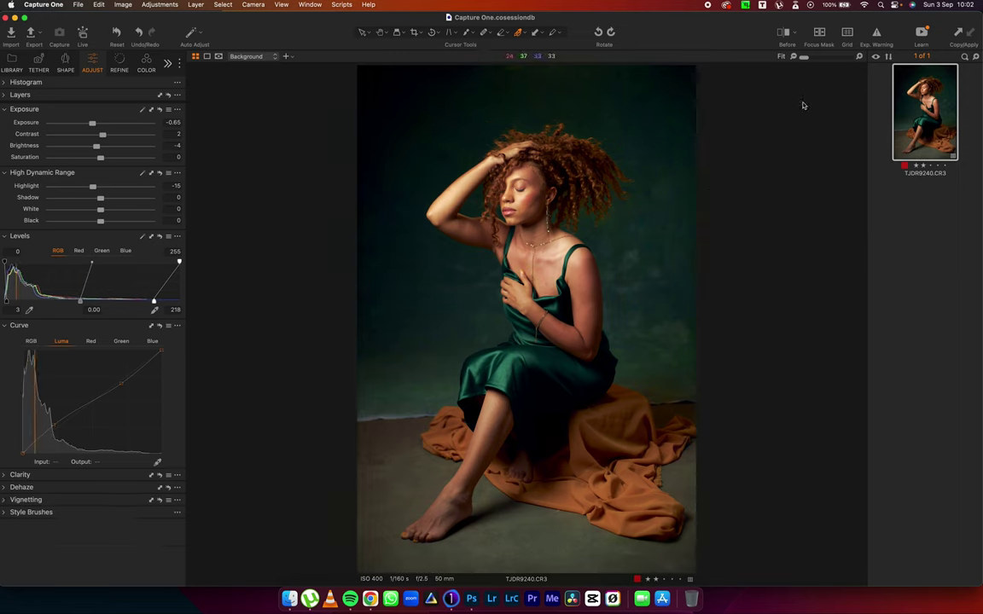
click(781, 34)
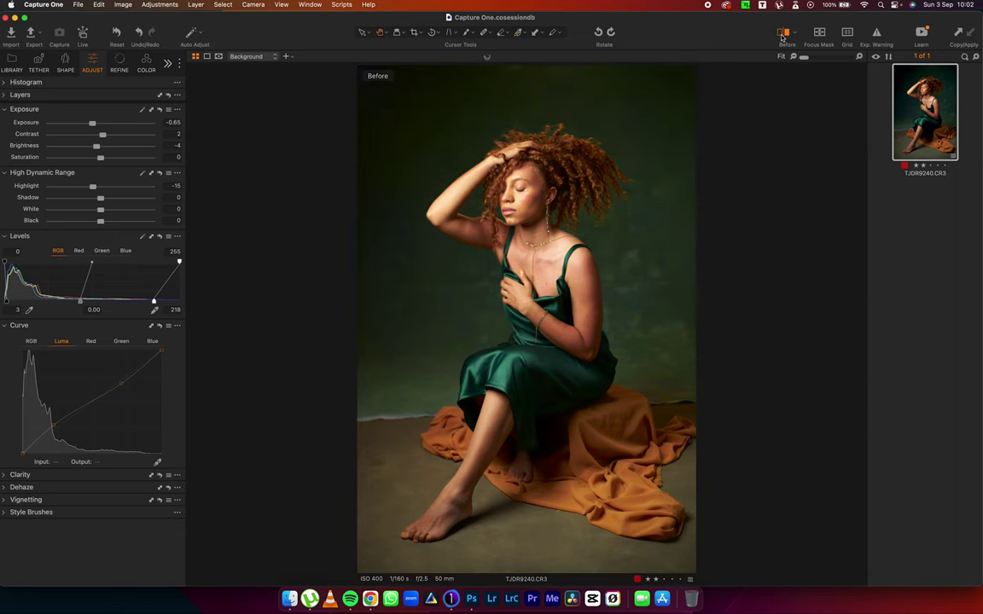
click(781, 34)
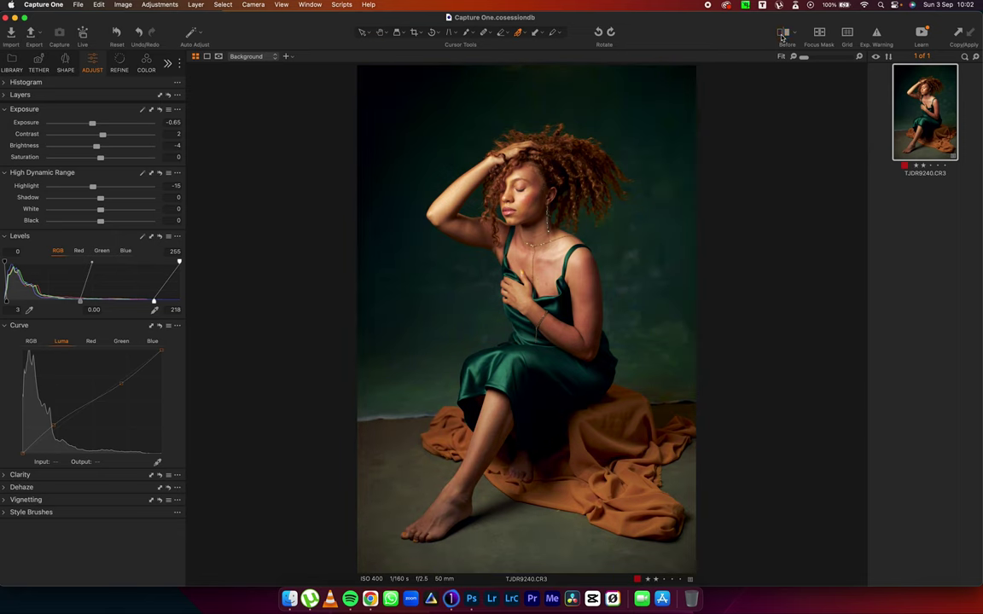
click(782, 35)
click(782, 34)
- Open the TJDR9170.CR3 two-women portrait from the Library
click(12, 64)
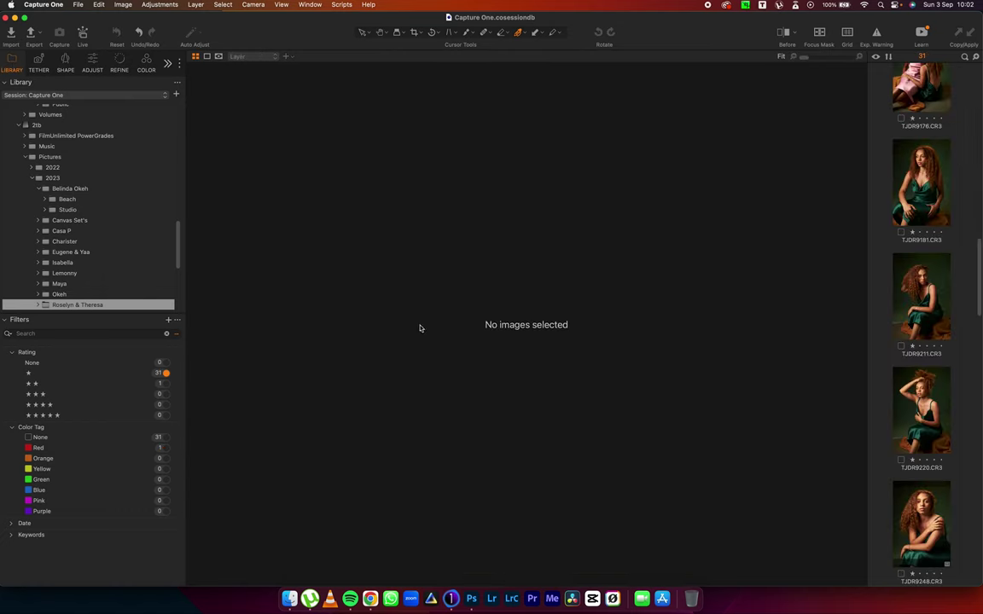
drag(979, 275, 981, 234)
click(911, 217)
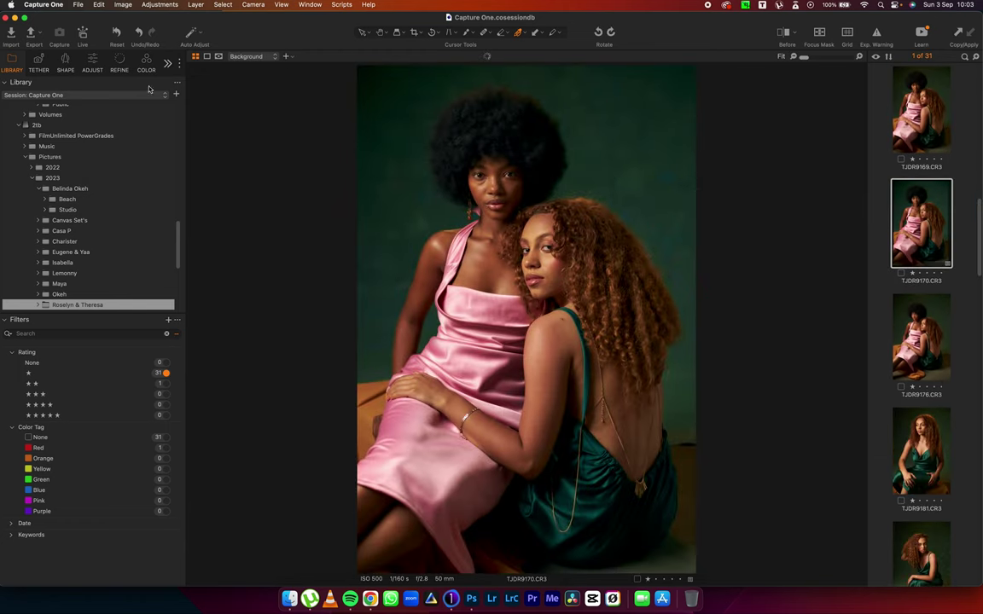
- Show its existing grade layers in the Adjust tab and compare Before against the edited version
click(92, 61)
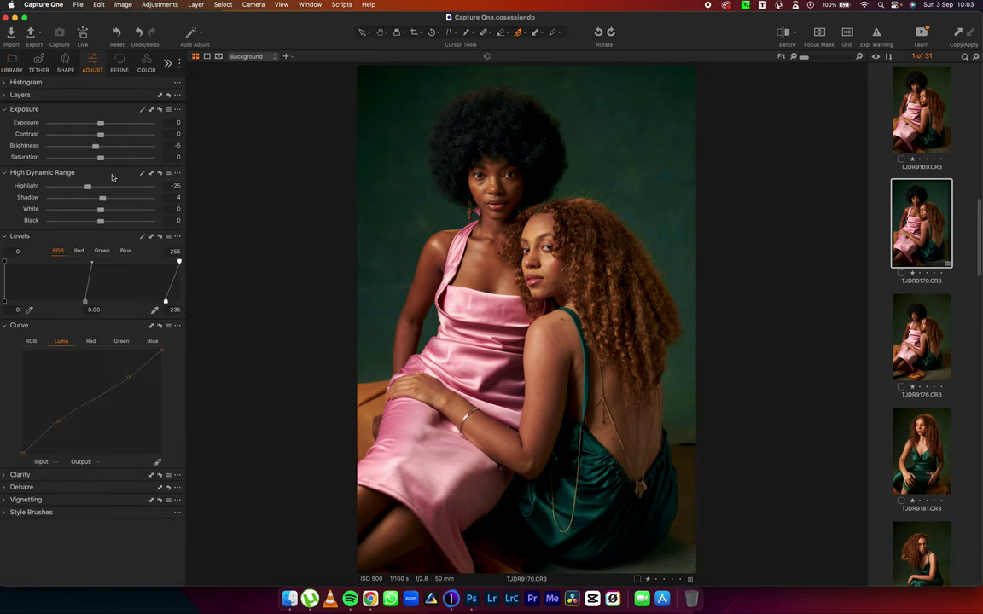
click(5, 95)
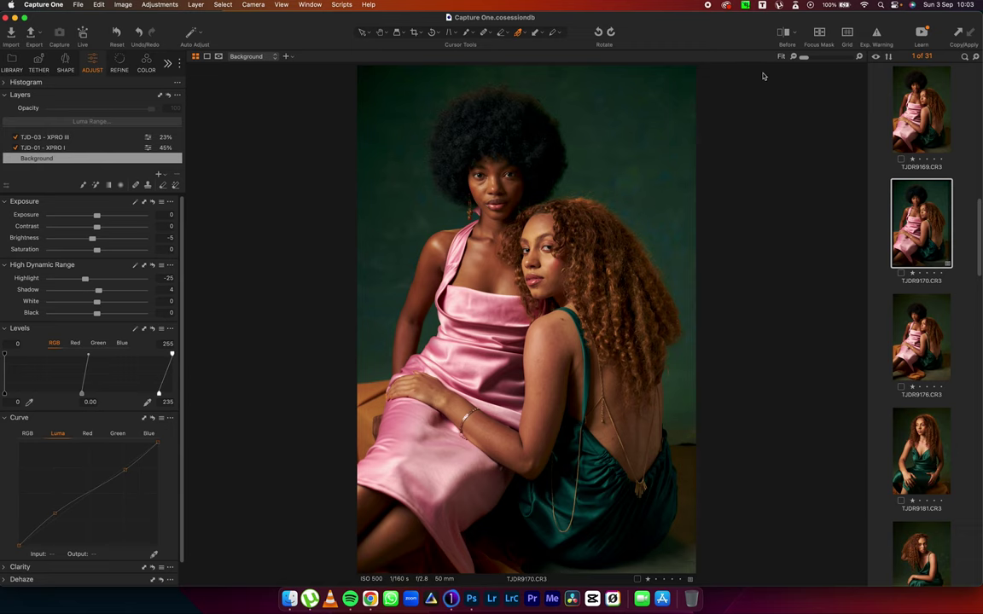
click(785, 33)
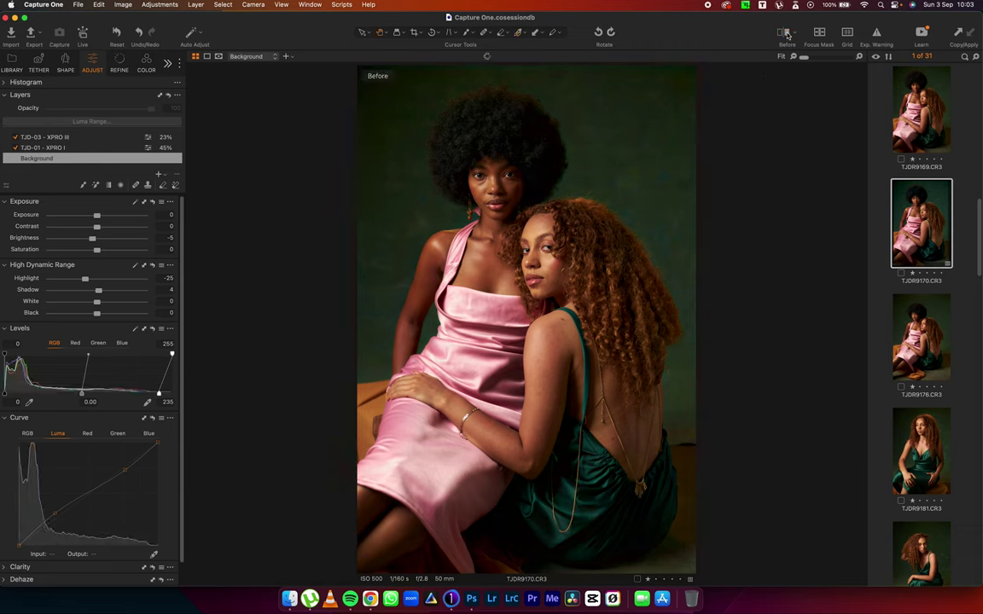
click(786, 34)
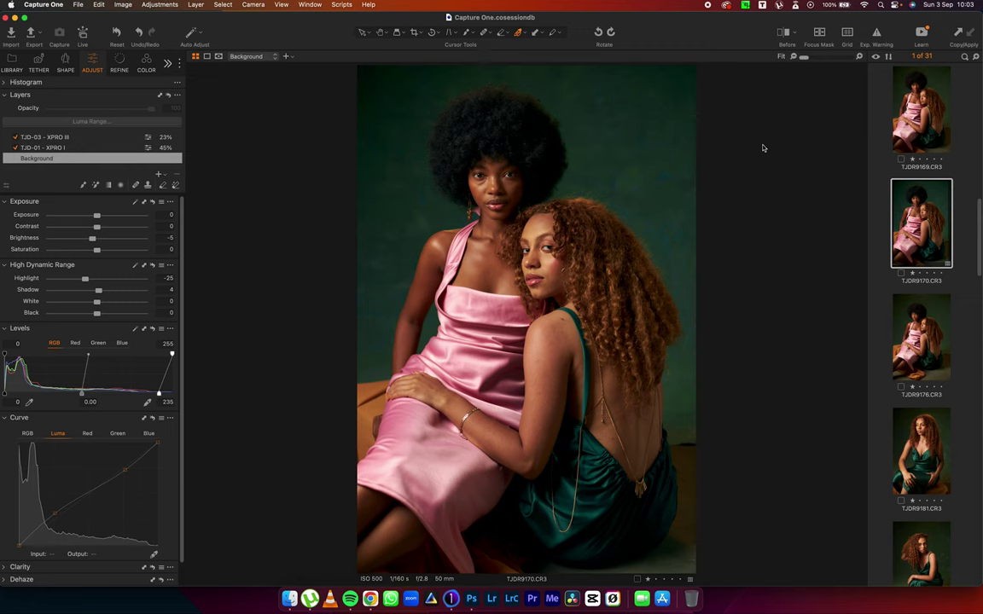